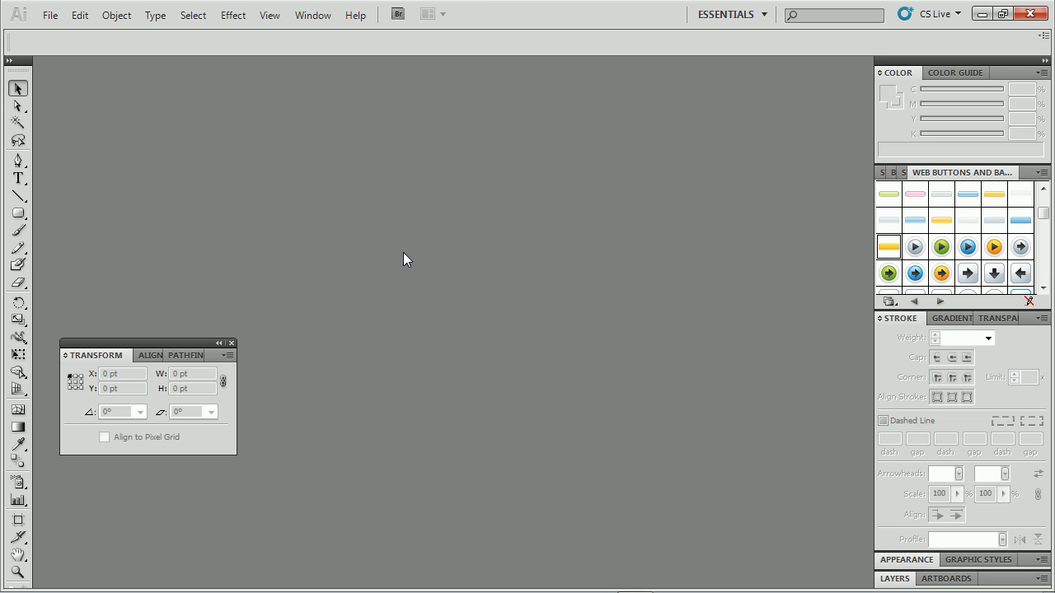
# Create a new 800 x 600 px document with the Web profile, keeping new objects aligned to the pixel grid
pyautogui.click(51, 16)
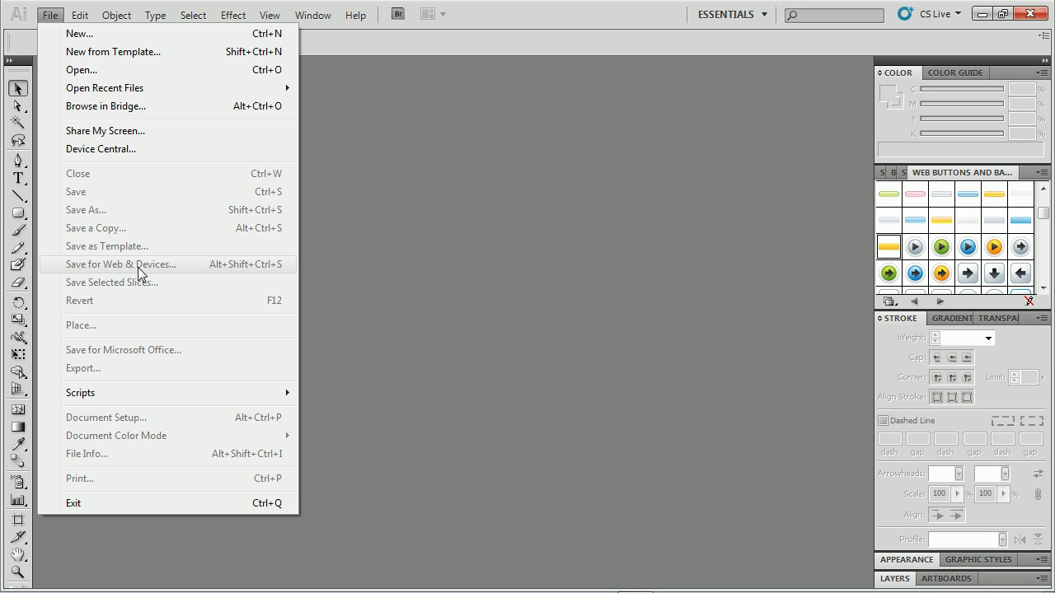
pyautogui.hotkey('shift', 'F8')
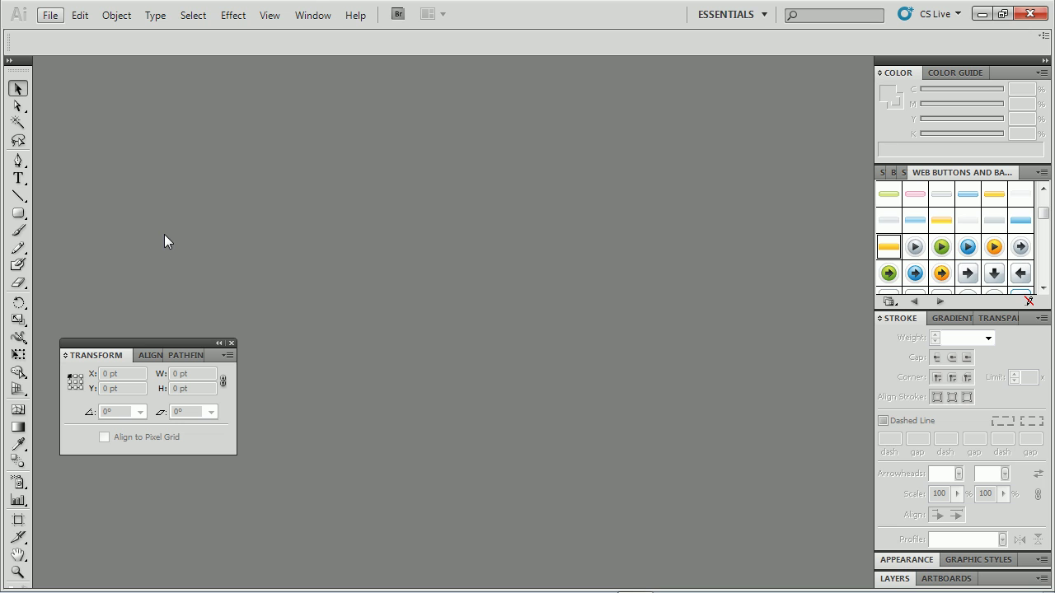
pyautogui.click(48, 16)
pyautogui.click(69, 39)
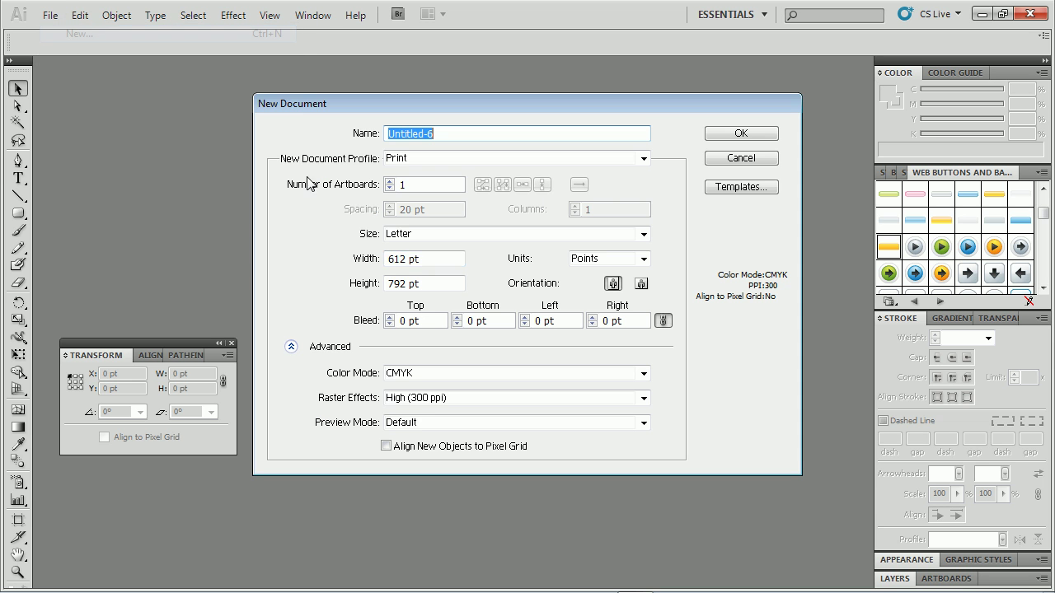
pyautogui.click(484, 160)
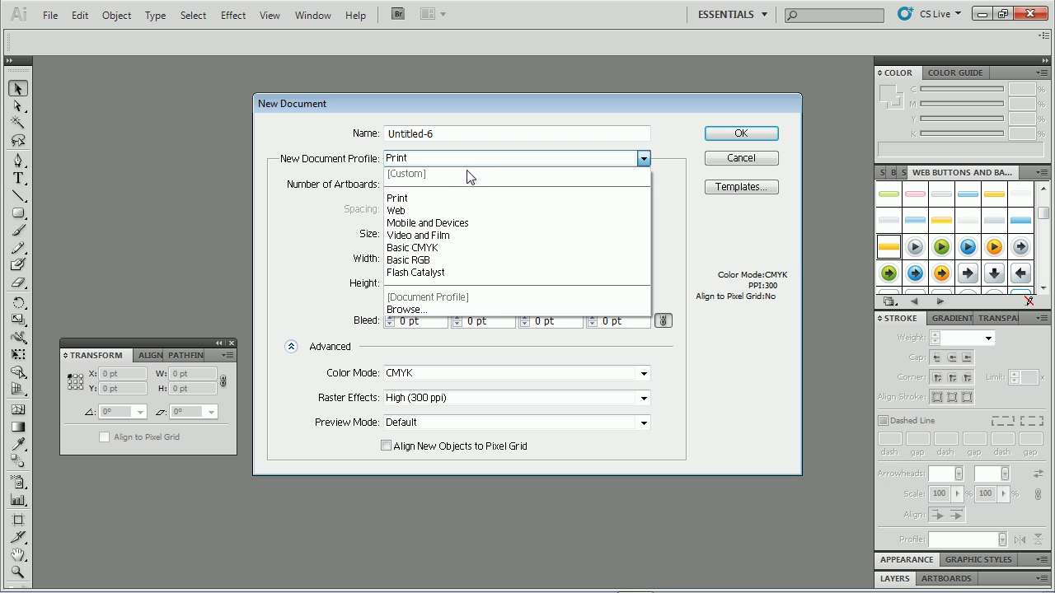
pyautogui.click(412, 214)
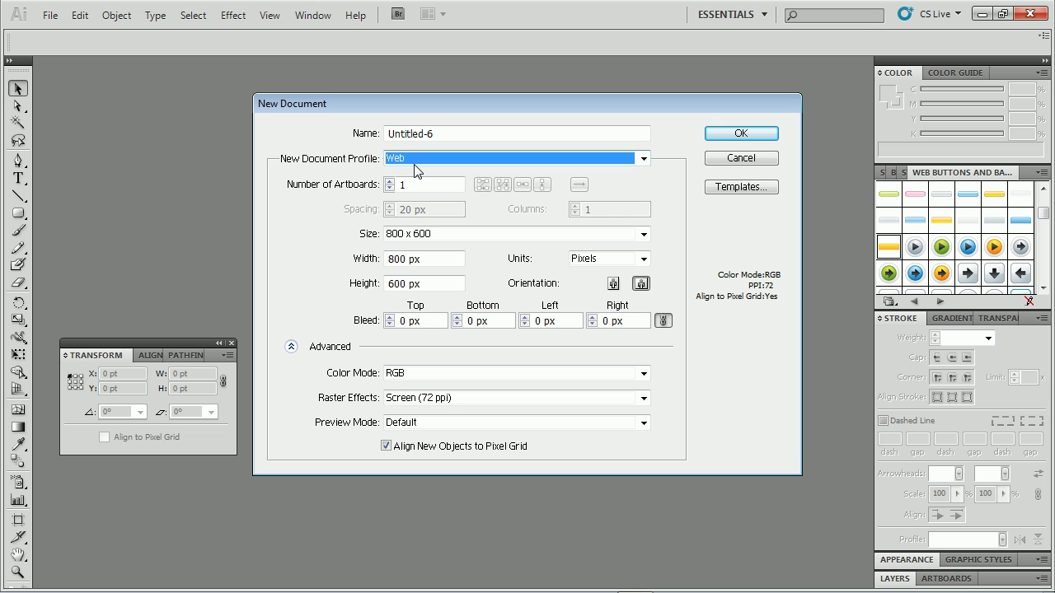
pyautogui.click(291, 348)
pyautogui.click(290, 347)
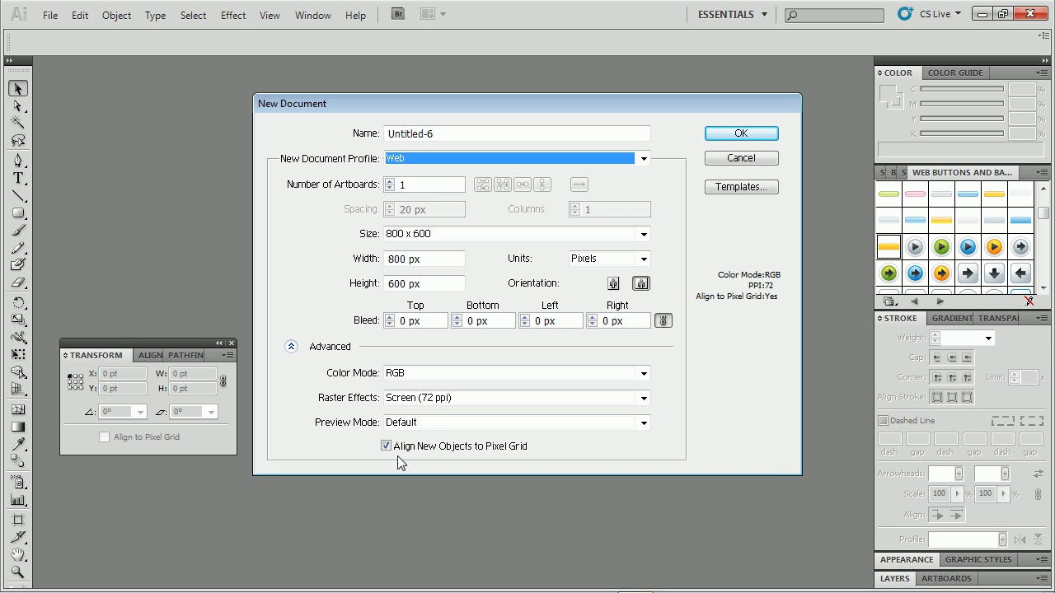
pyautogui.click(741, 133)
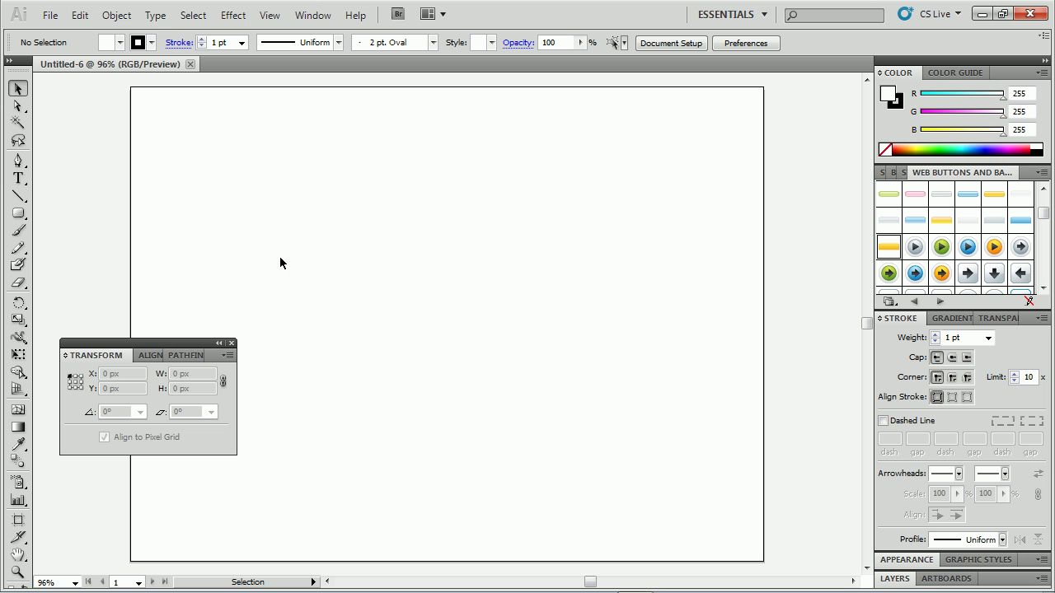
# Turn on Pixel Preview and draw a rounded rectangle about 215 by 86 px in the upper left part of the artboard
pyautogui.click(269, 15)
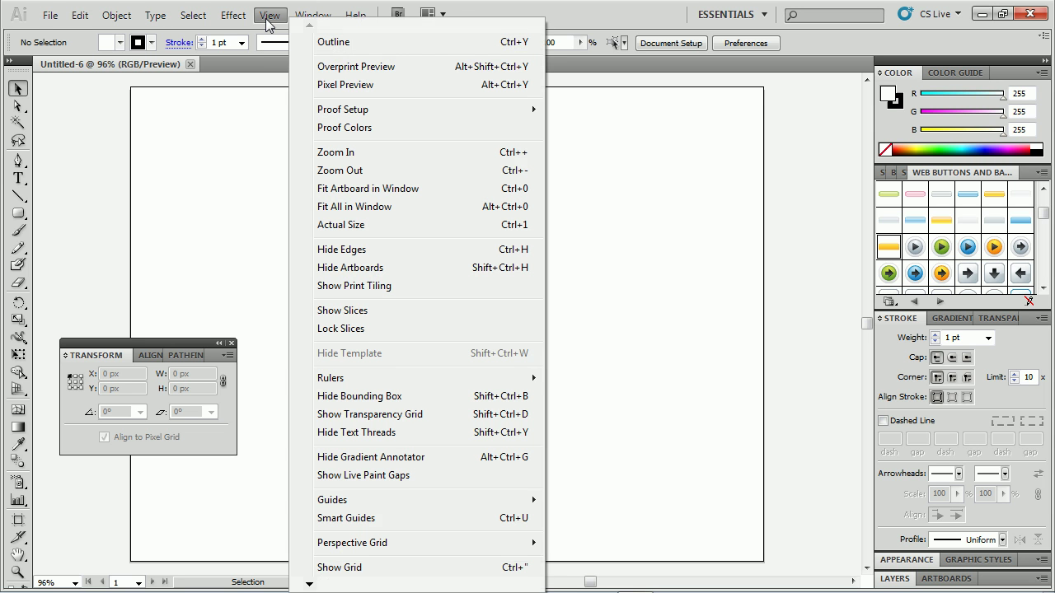
pyautogui.click(359, 86)
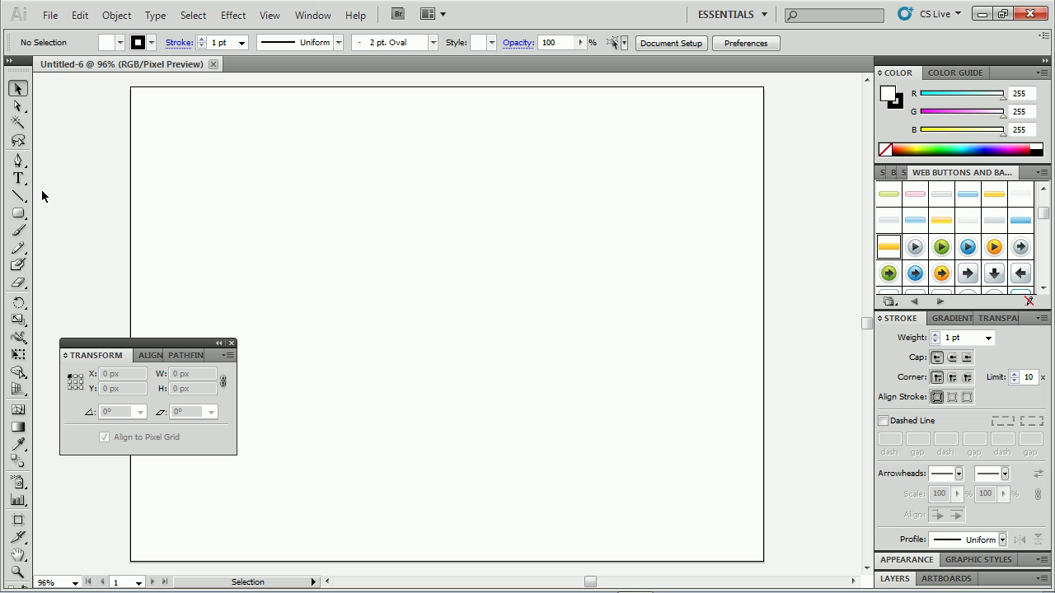
pyautogui.click(18, 213)
pyautogui.moveTo(222, 138); pyautogui.dragTo(393, 206)
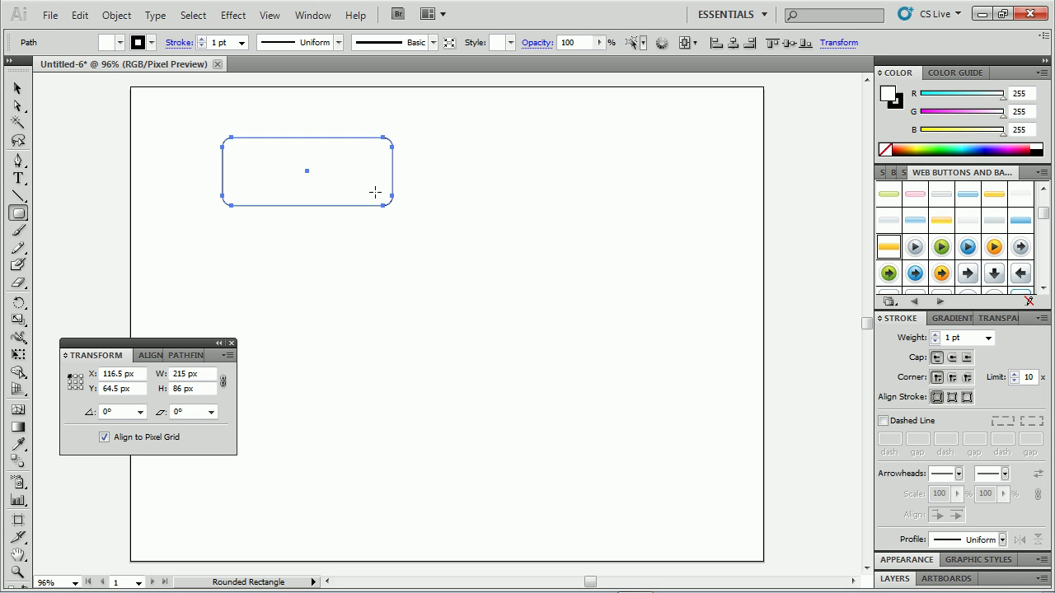
# Fill the rounded rectangle with the pure red swatch
pyautogui.click(893, 173)
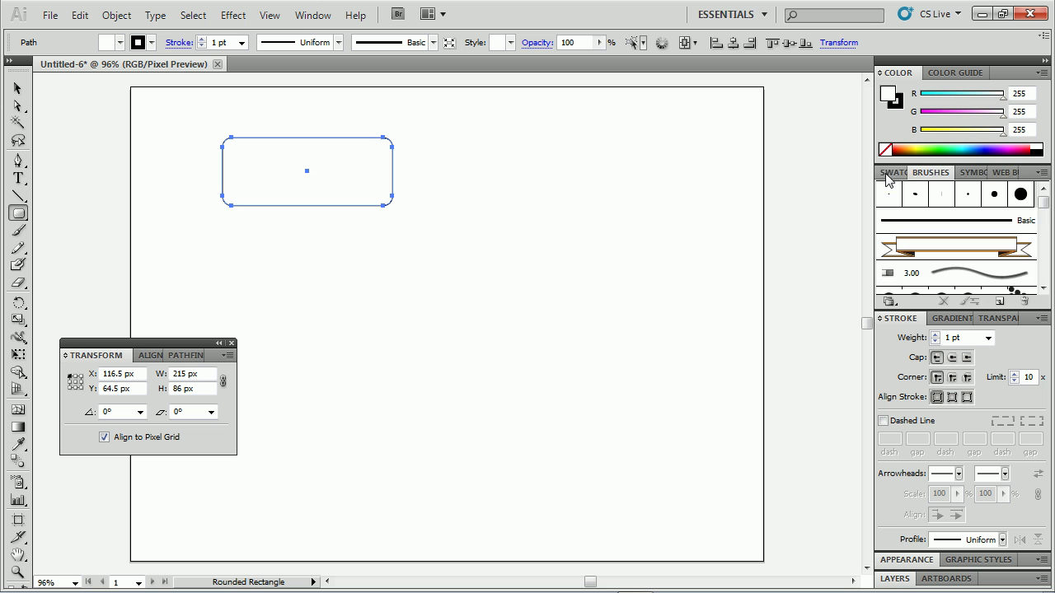
pyautogui.click(890, 174)
pyautogui.click(927, 186)
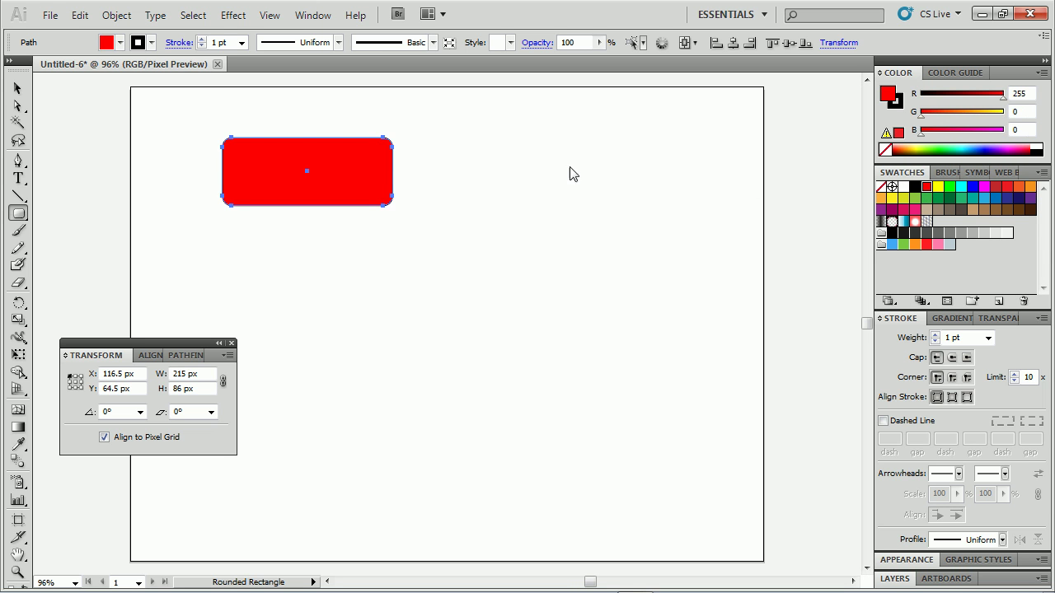
# Move the red rounded rectangle slightly and nudge it to about X 122.5 px, Y 57.5 px, checking its upper right corner up close
pyautogui.press('v')
pyautogui.press('z')
pyautogui.moveTo(360, 113); pyautogui.dragTo(421, 164)
pyautogui.press('v')
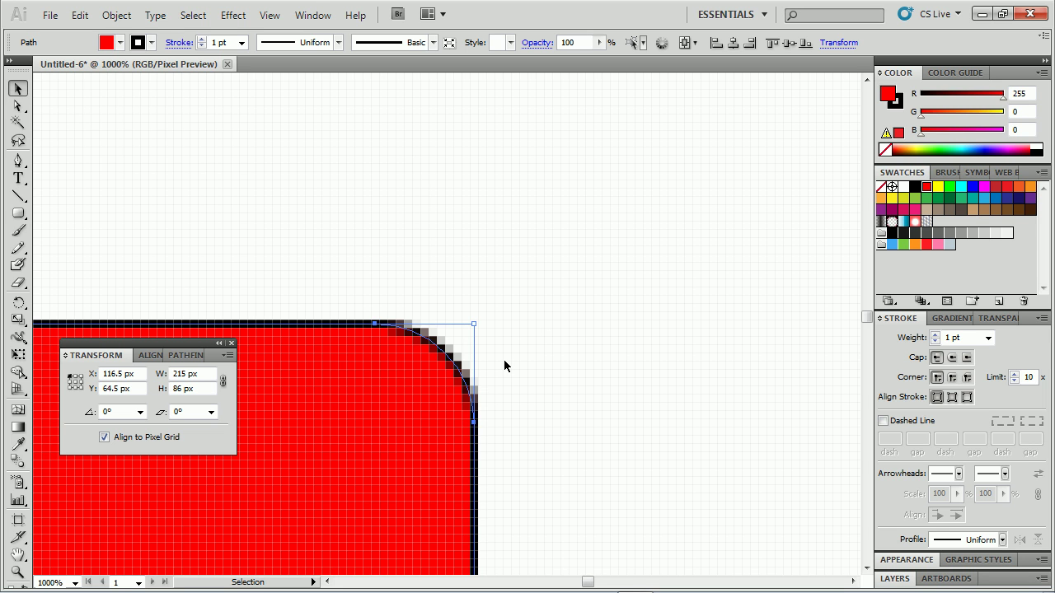
pyautogui.scroll(-2, 503, 366)
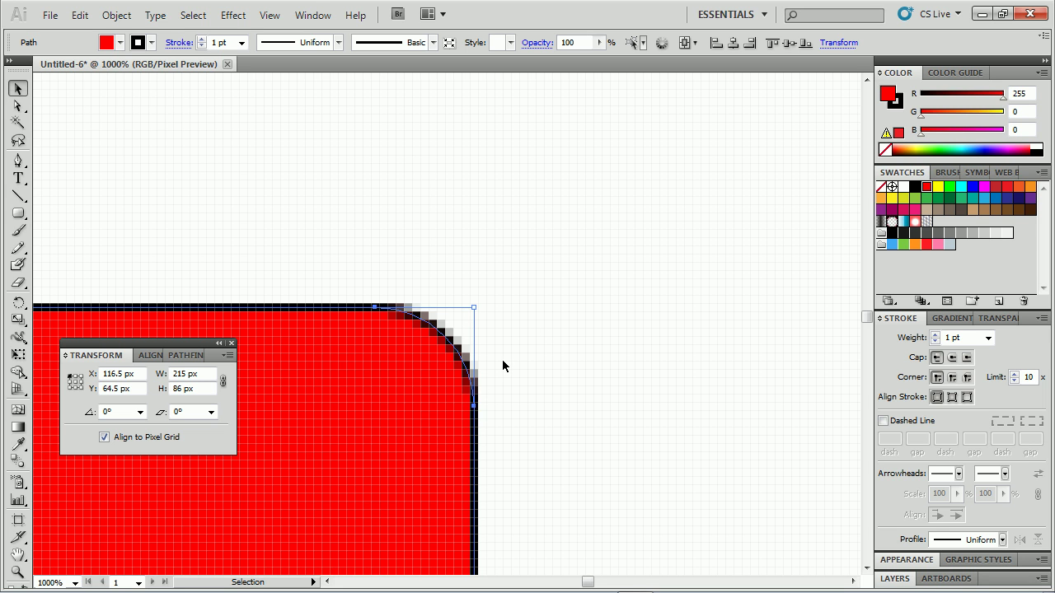
pyautogui.hscroll(-2, 504, 366)
pyautogui.moveTo(367, 407); pyautogui.dragTo(389, 396)
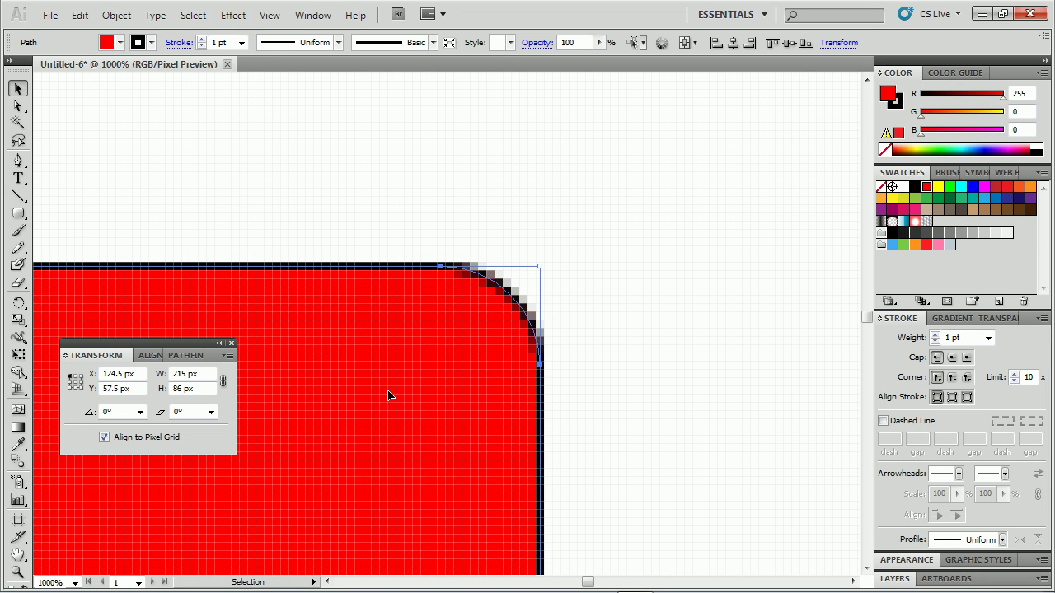
pyautogui.press('Down')
pyautogui.press('Left')
pyautogui.press('Left')
pyautogui.press('Up')
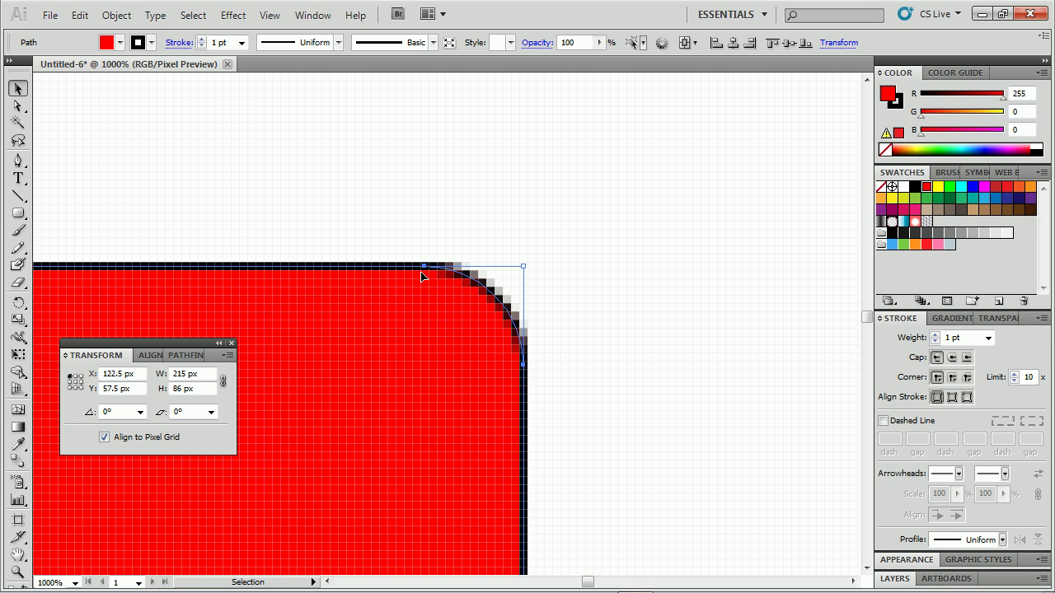
# Turn off Align to Pixel Grid for the rounded rectangle and shift it to about X 122 px, Y 56 px
pyautogui.press('a')
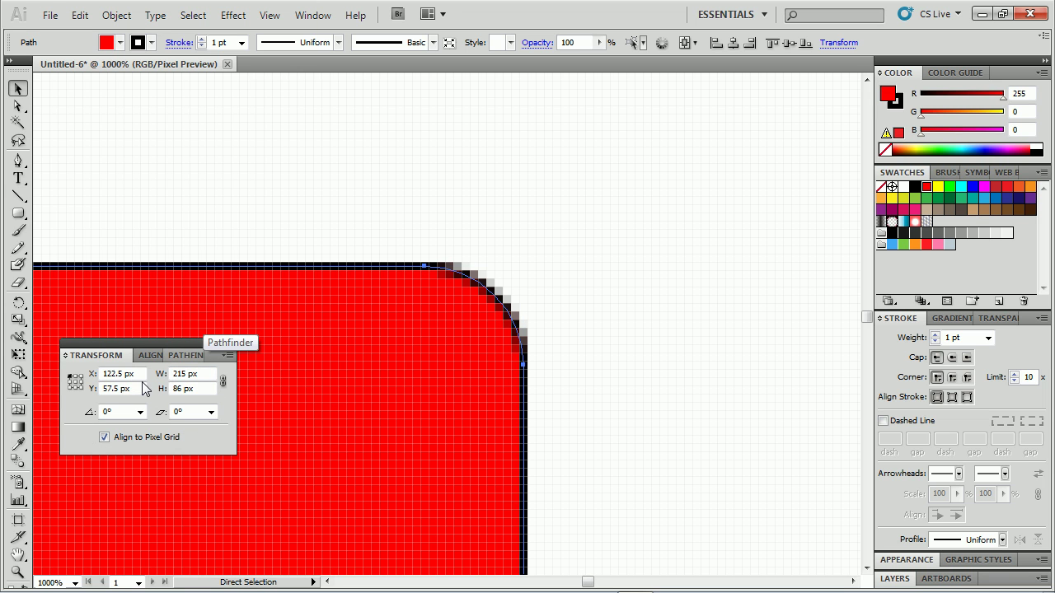
pyautogui.click(104, 440)
pyautogui.press('v')
pyautogui.moveTo(353, 437); pyautogui.dragTo(348, 424)
pyautogui.press('ctrl')
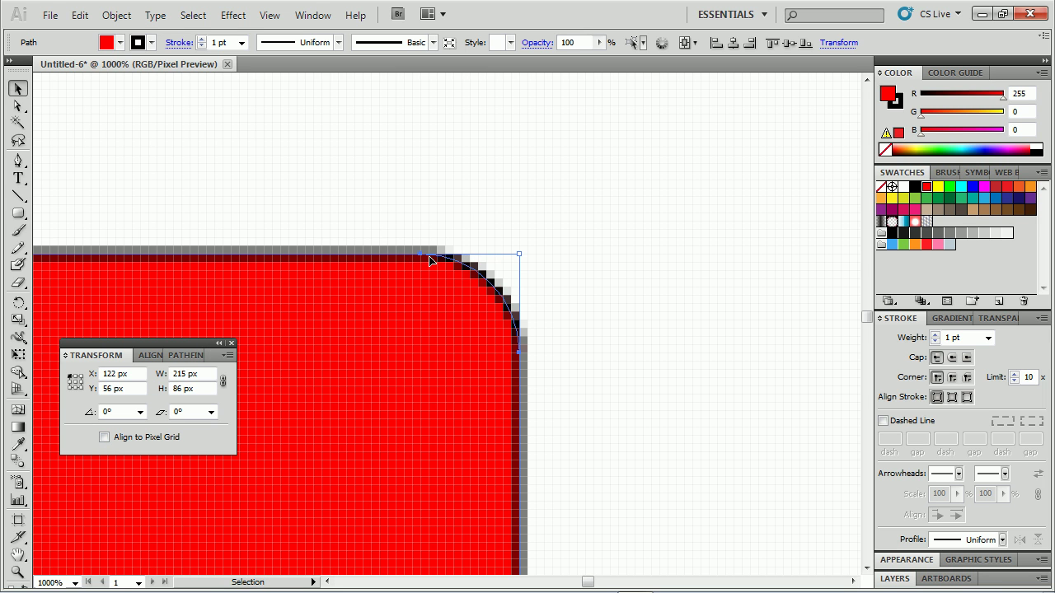
# Re-enable Align to Pixel Grid for the rectangle and draw a small rounded rectangle about 36 by 13 px above its right end
pyautogui.click(105, 438)
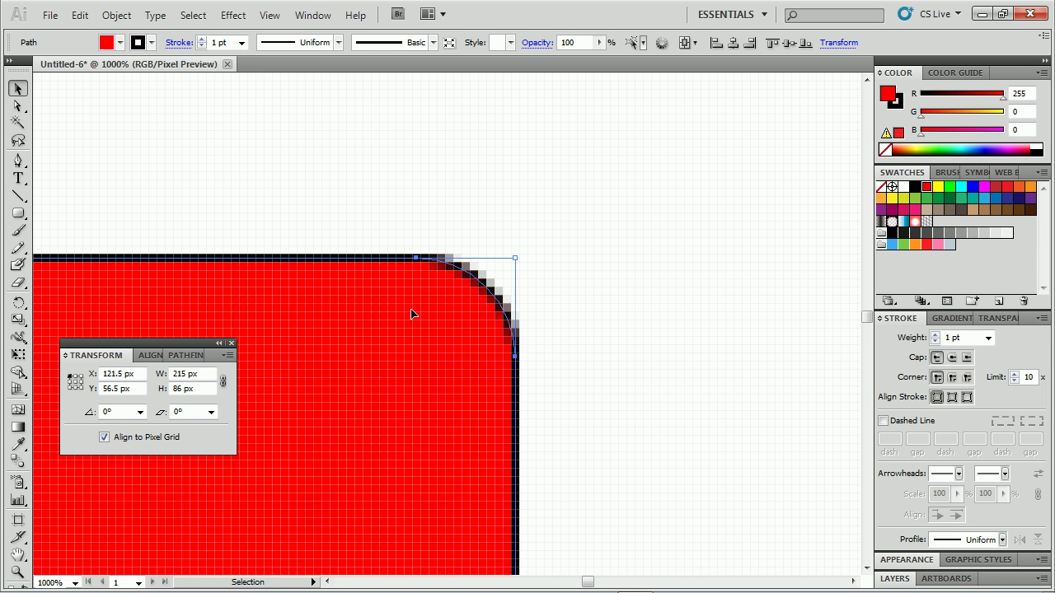
pyautogui.click(18, 214)
pyautogui.moveTo(194, 109); pyautogui.dragTo(491, 216)
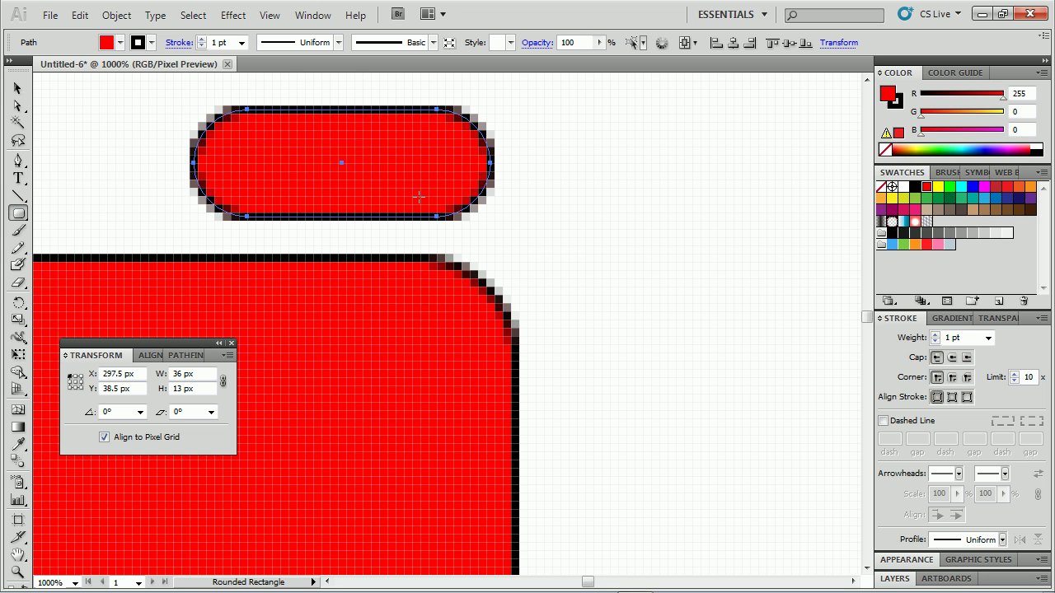
pyautogui.press('v')
pyautogui.click(602, 198)
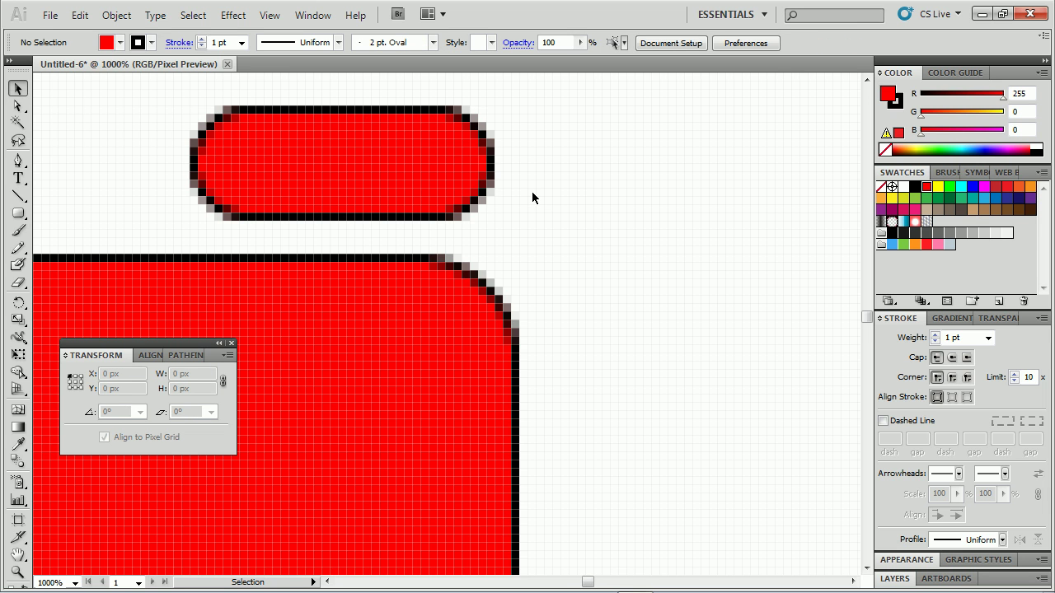
pyautogui.hotkey('ctrl', '1')
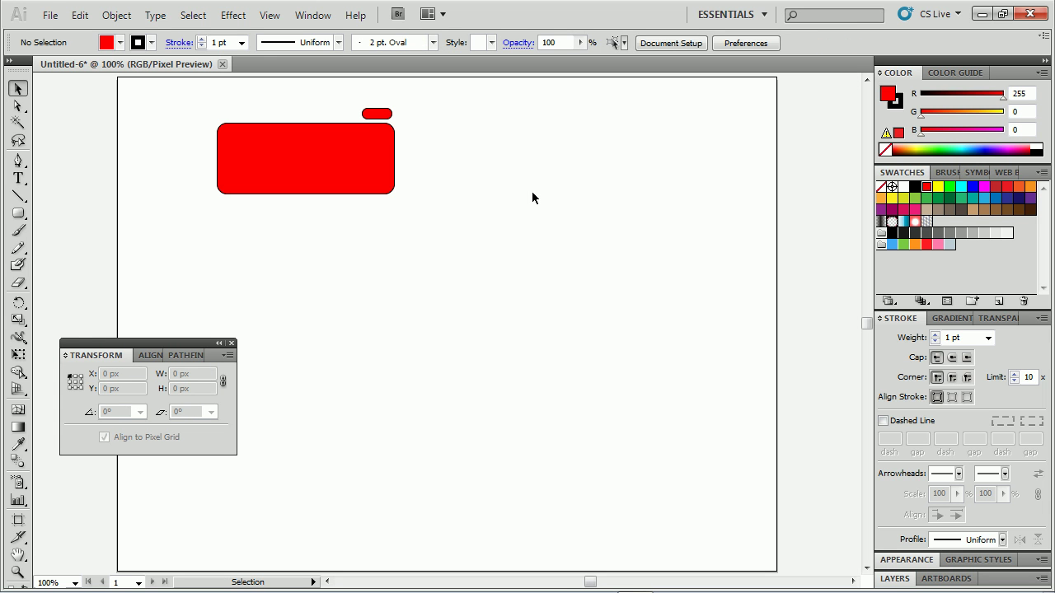
# Create a new Letter-size document from the Print profile with units set to Pixels and pixel-grid alignment left off
pyautogui.click(47, 16)
pyautogui.click(80, 34)
pyautogui.click(434, 161)
pyautogui.click(433, 198)
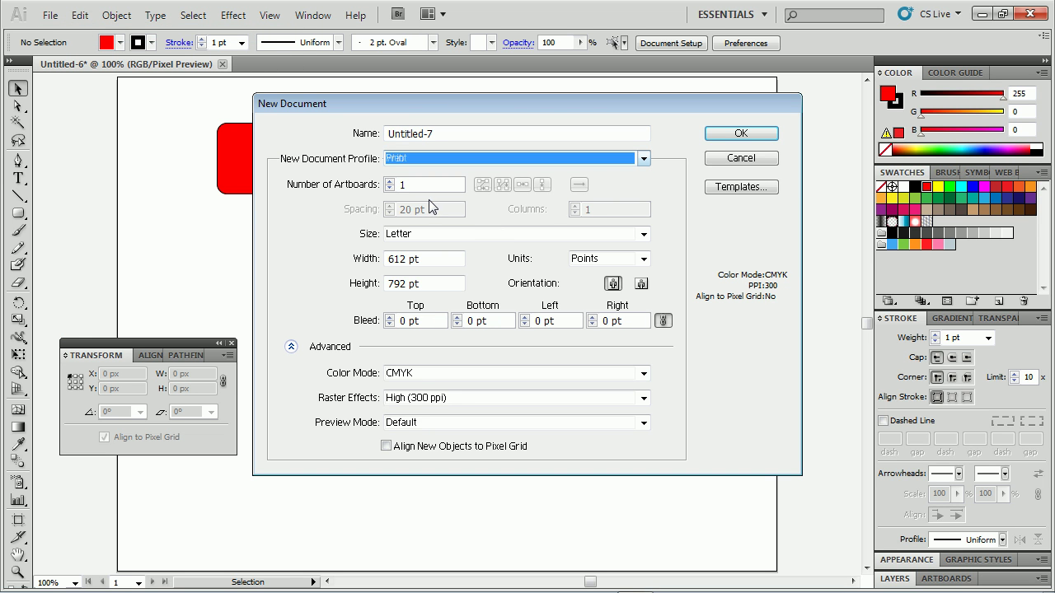
pyautogui.click(643, 259)
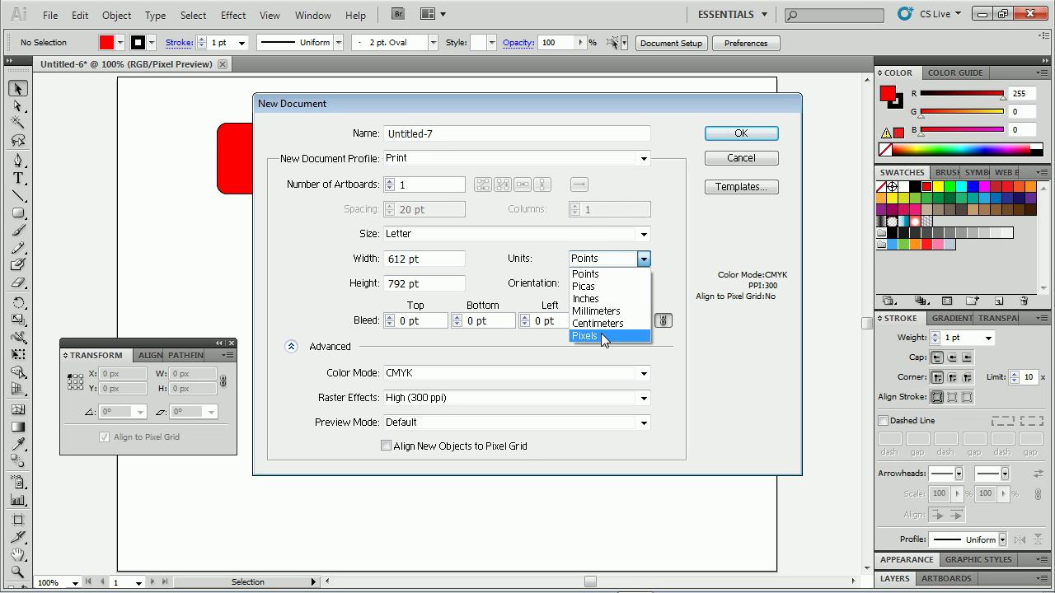
pyautogui.click(600, 334)
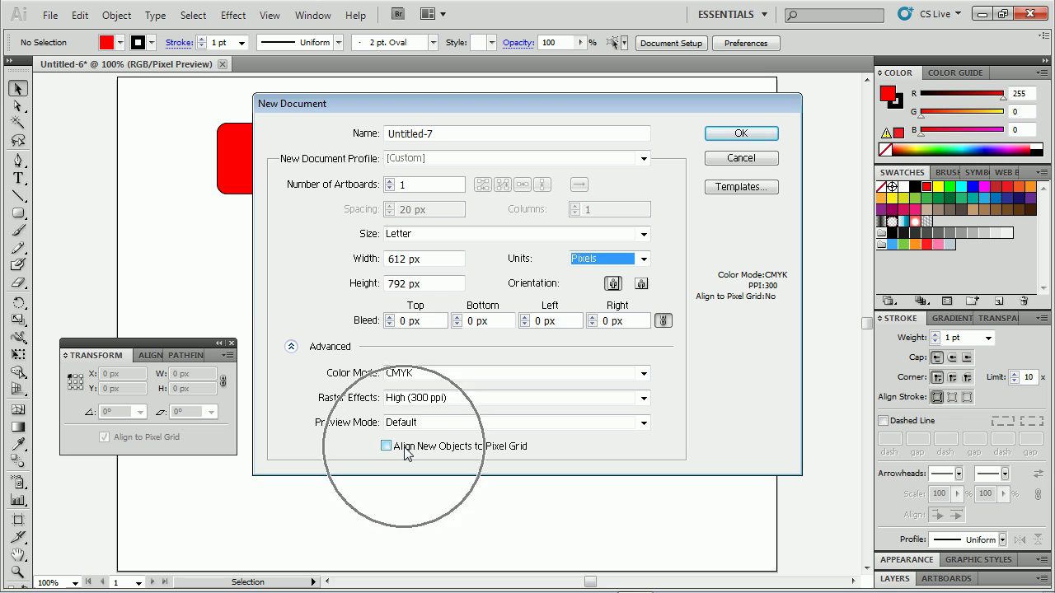
pyautogui.click(736, 135)
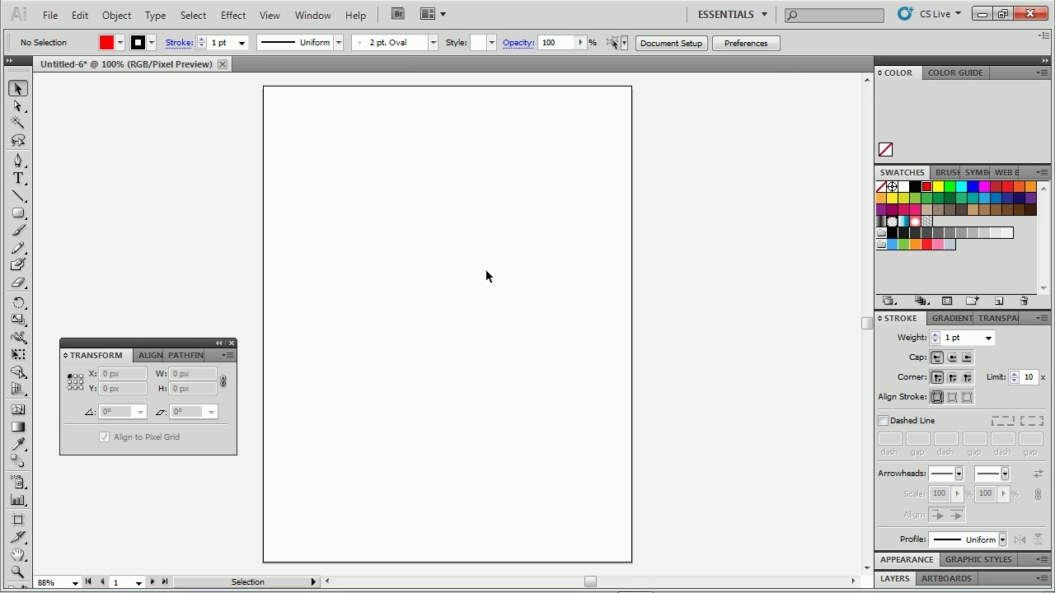
# Draw a rounded rectangle about 214 by 103 px near the top of the new artboard
pyautogui.click(18, 212)
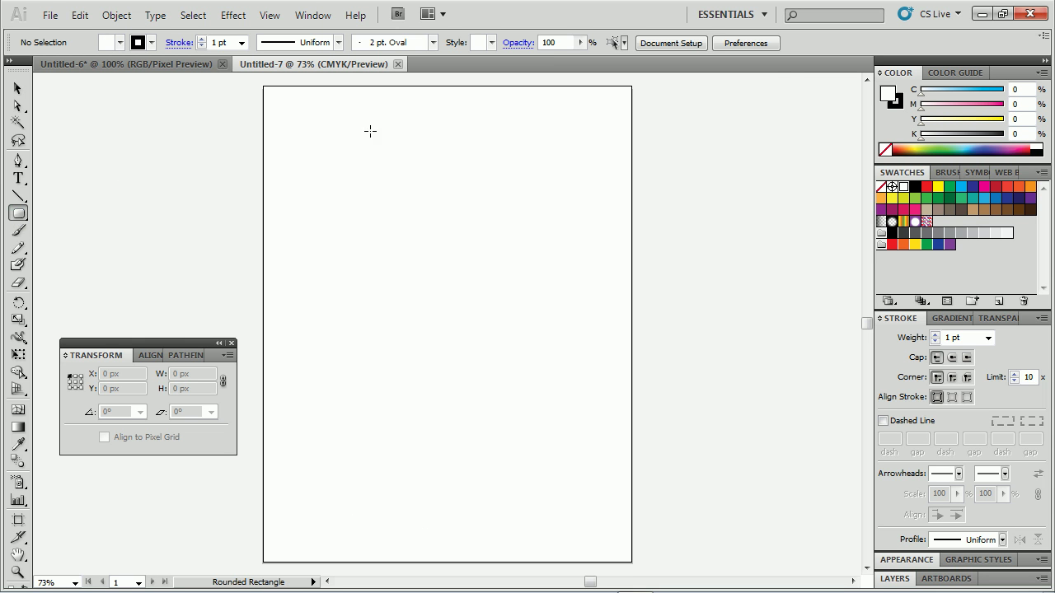
pyautogui.moveTo(336, 128); pyautogui.dragTo(465, 189)
pyautogui.press('v')
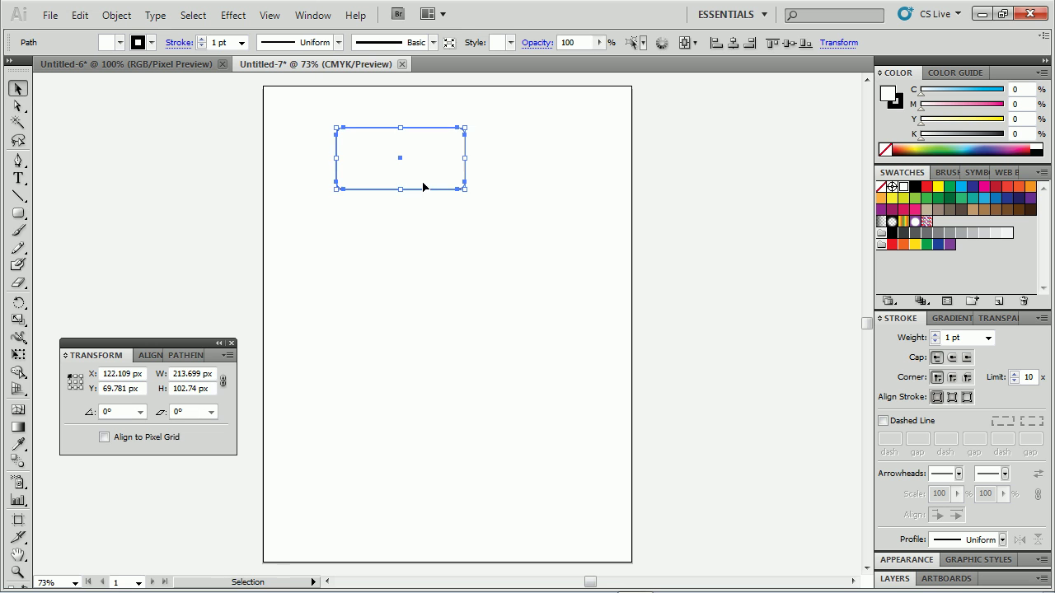
# Fill the new rounded rectangle with the CMYK red swatch and view its upper right corner in Pixel Preview
pyautogui.hotkey('ctrl', 'space')
pyautogui.moveTo(447, 118); pyautogui.dragTo(483, 154)
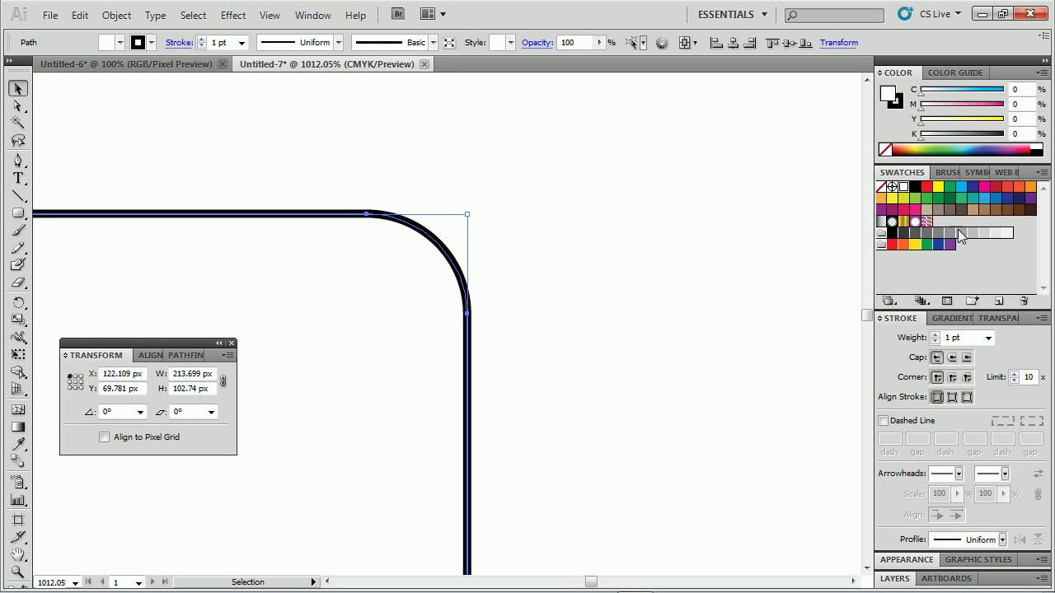
pyautogui.click(926, 186)
pyautogui.click(270, 15)
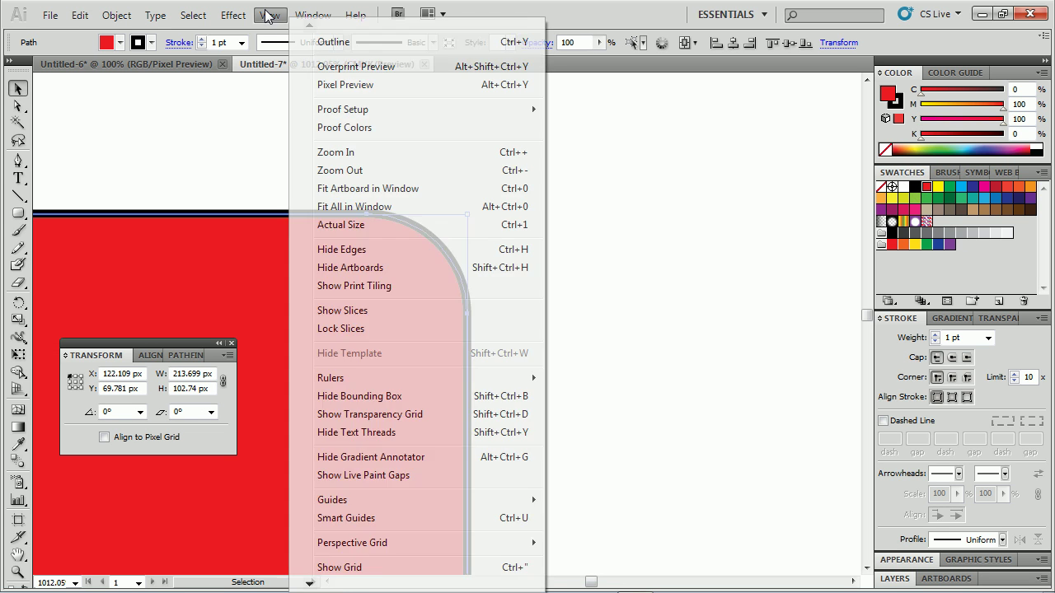
pyautogui.click(345, 85)
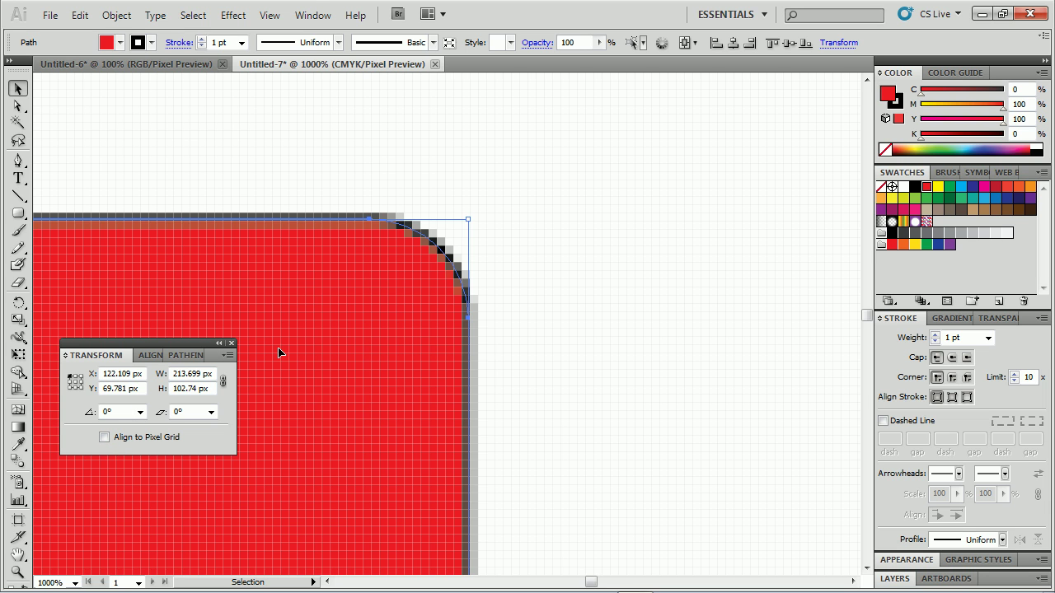
# Align the selected rounded rectangle to the pixel grid and deselect it
pyautogui.click(105, 438)
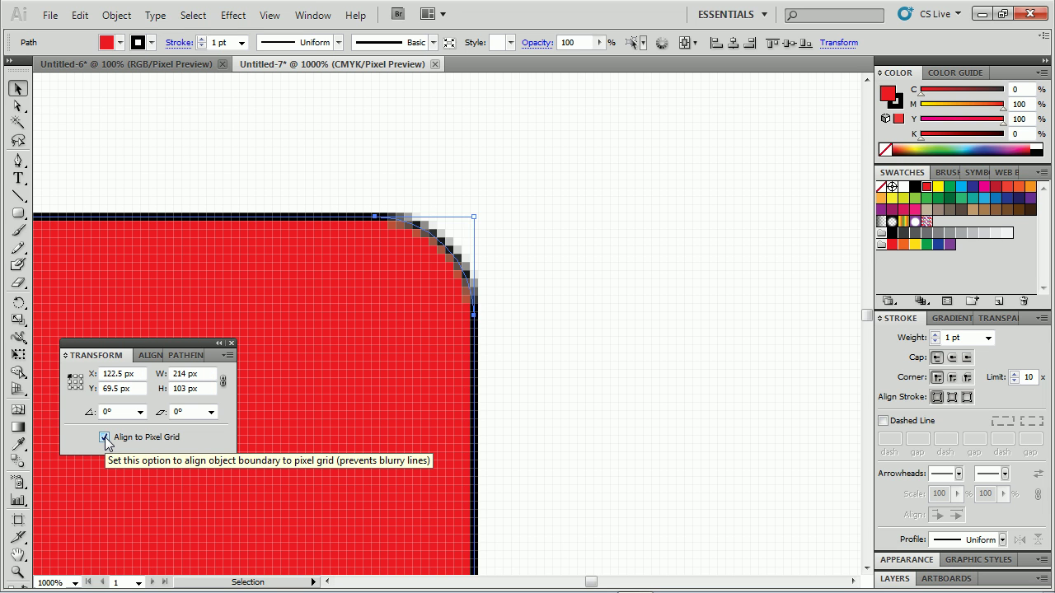
pyautogui.click(597, 289)
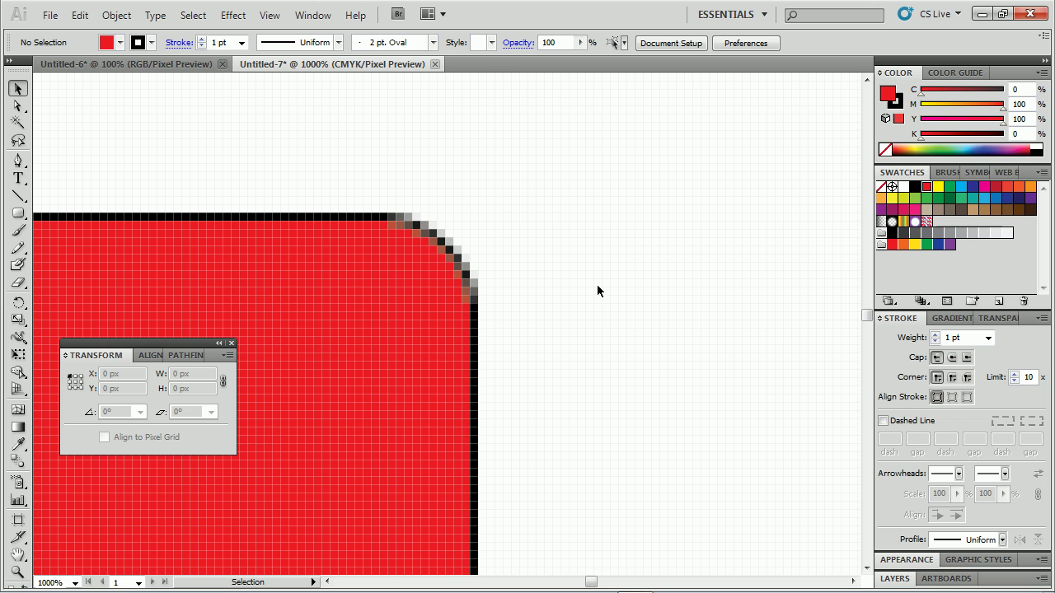
# Turn on Align New Objects to Pixel Grid for the Print profile document
pyautogui.click(116, 361)
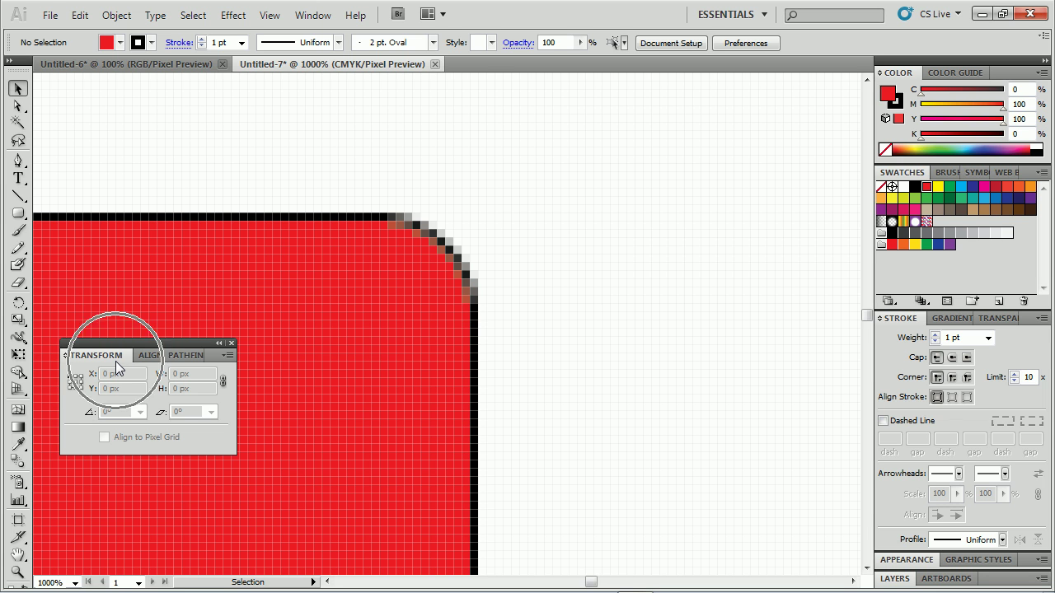
pyautogui.click(227, 356)
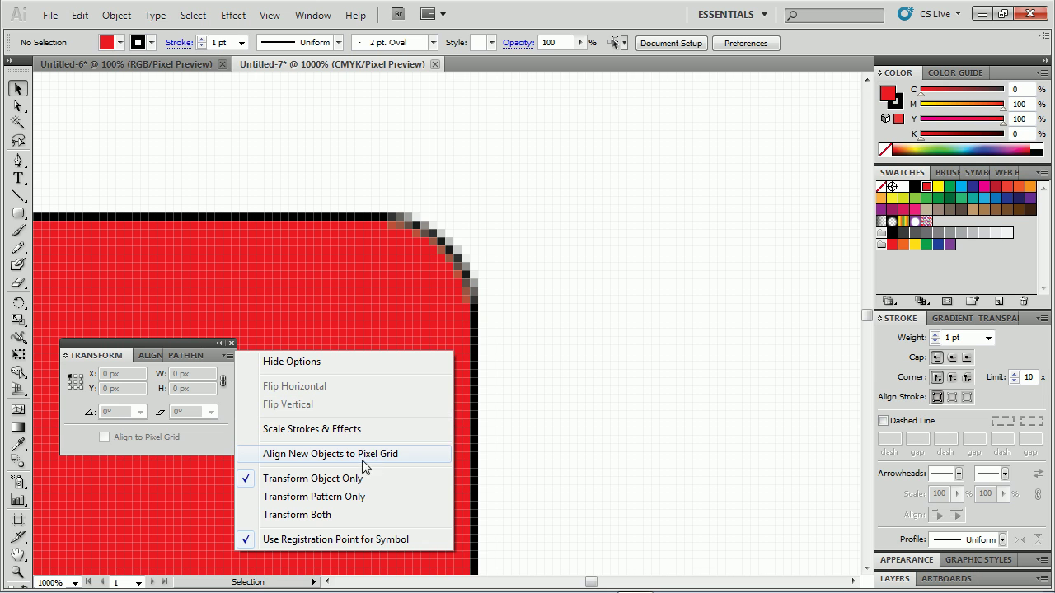
pyautogui.click(317, 462)
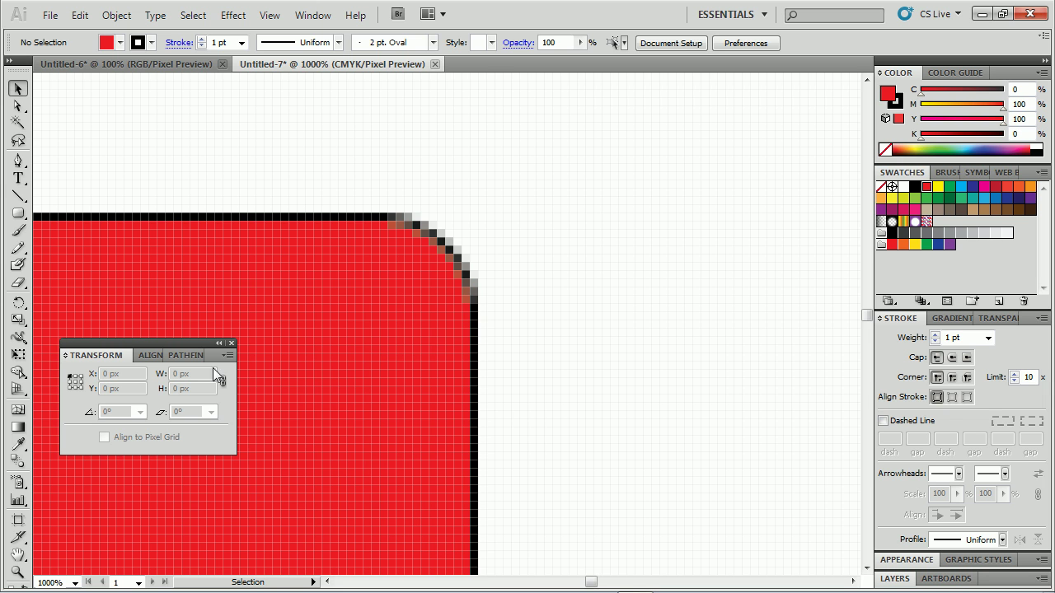
# Draw a small rounded rectangle about 38 by 29 px beside the large red one
pyautogui.click(18, 213)
pyautogui.moveTo(541, 224); pyautogui.dragTo(854, 464)
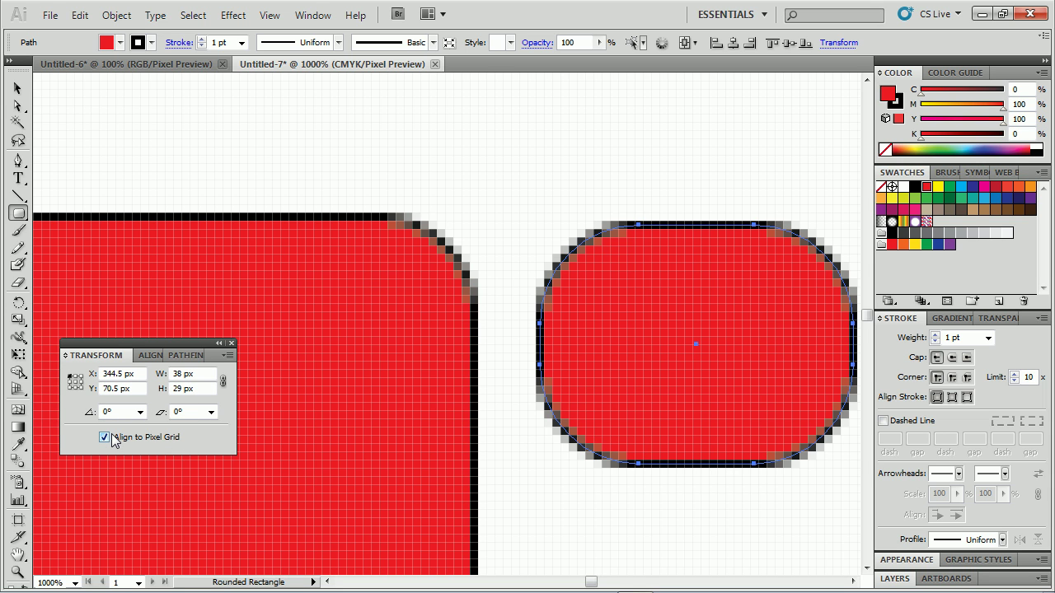
pyautogui.press('v')
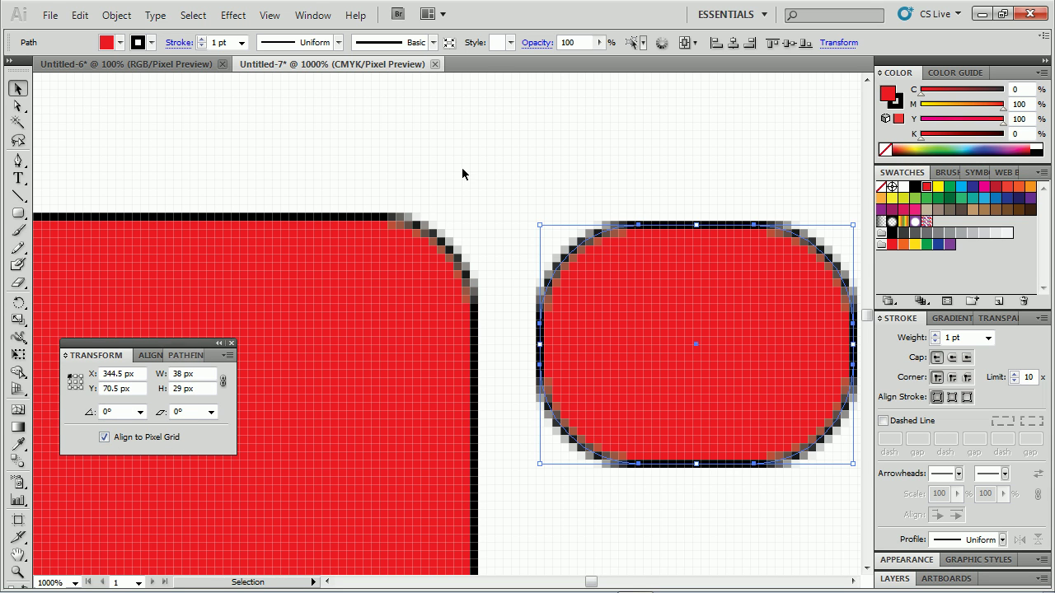
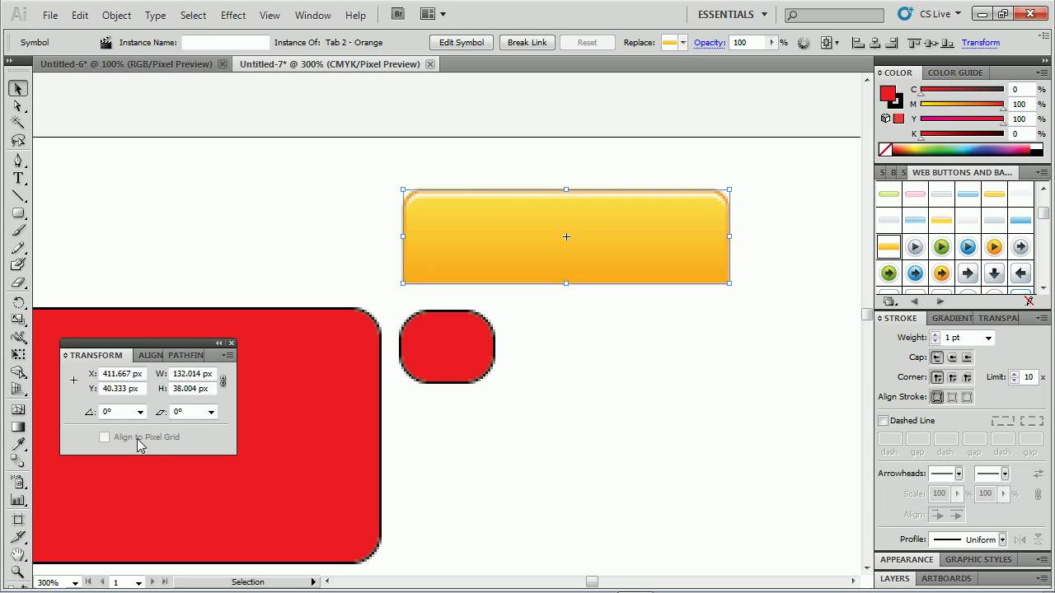
# Open the placed Tab 2 - Orange symbol's definition for editing, with its paths selected and its upper corner magnified
pyautogui.click(132, 440)
pyautogui.doubleClick(515, 221)
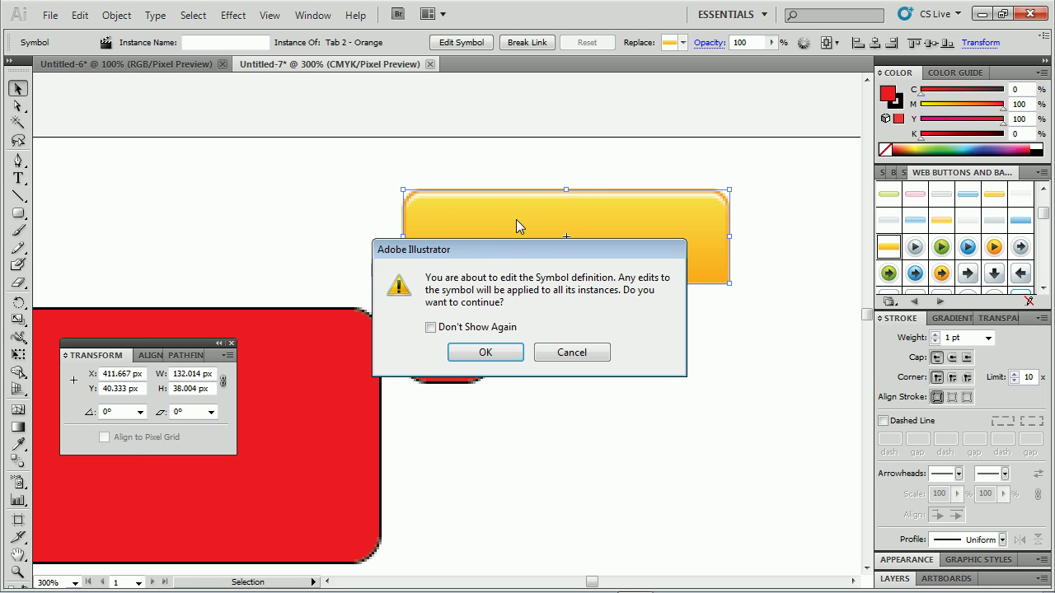
pyautogui.click(483, 350)
pyautogui.moveTo(396, 165); pyautogui.dragTo(484, 250)
pyautogui.moveTo(381, 181); pyautogui.dragTo(463, 229)
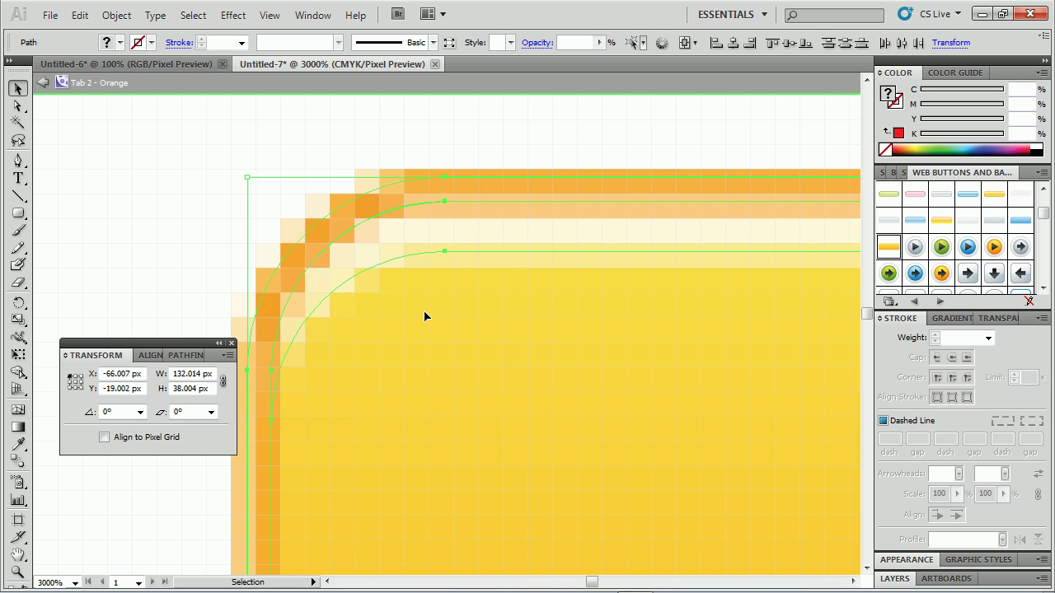
# Align the symbol's selected paths to the pixel grid and exit symbol editing
pyautogui.click(104, 437)
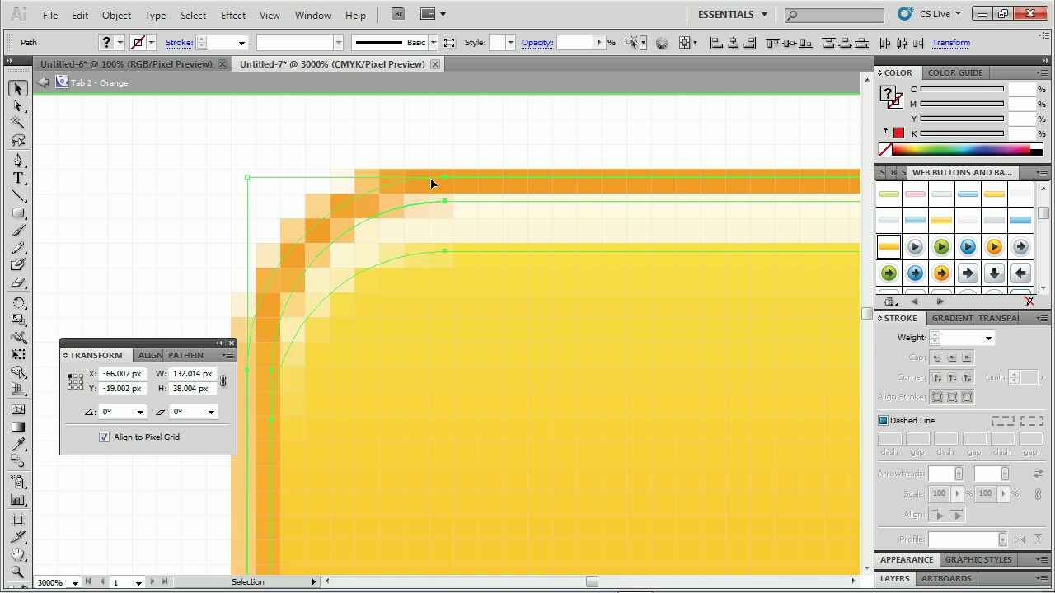
pyautogui.hotkey('ctrl', '-')
pyautogui.hotkey('ctrl', '-')
pyautogui.hotkey('ctrl', '-')
pyautogui.hotkey('ctrl', '-')
pyautogui.hotkey('ctrl', '-')
pyautogui.hotkey('ctrl', '-')
pyautogui.hotkey('ctrl', '-')
pyautogui.press('v')
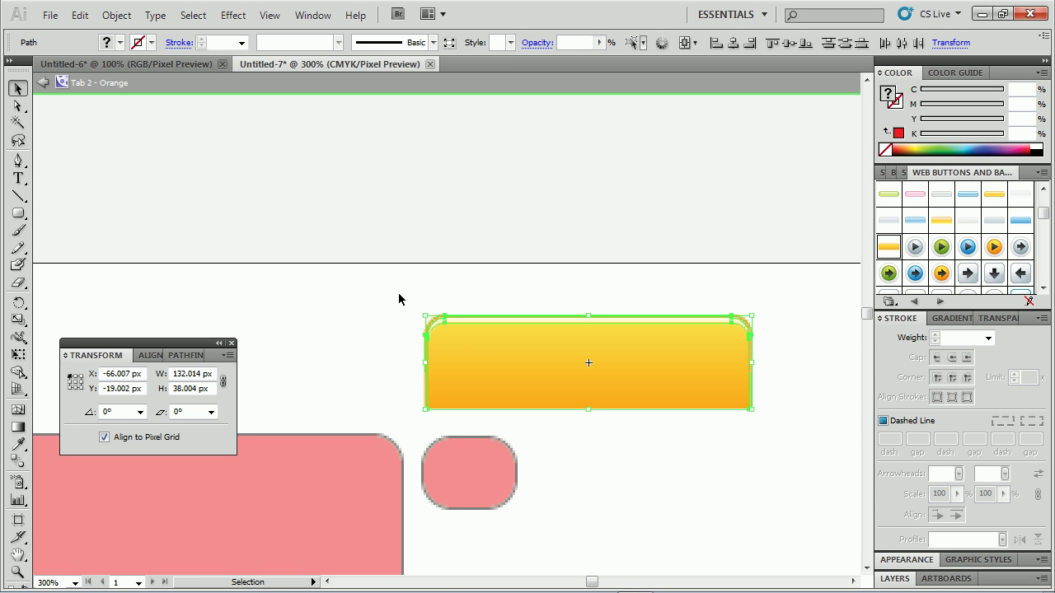
pyautogui.doubleClick(358, 294)
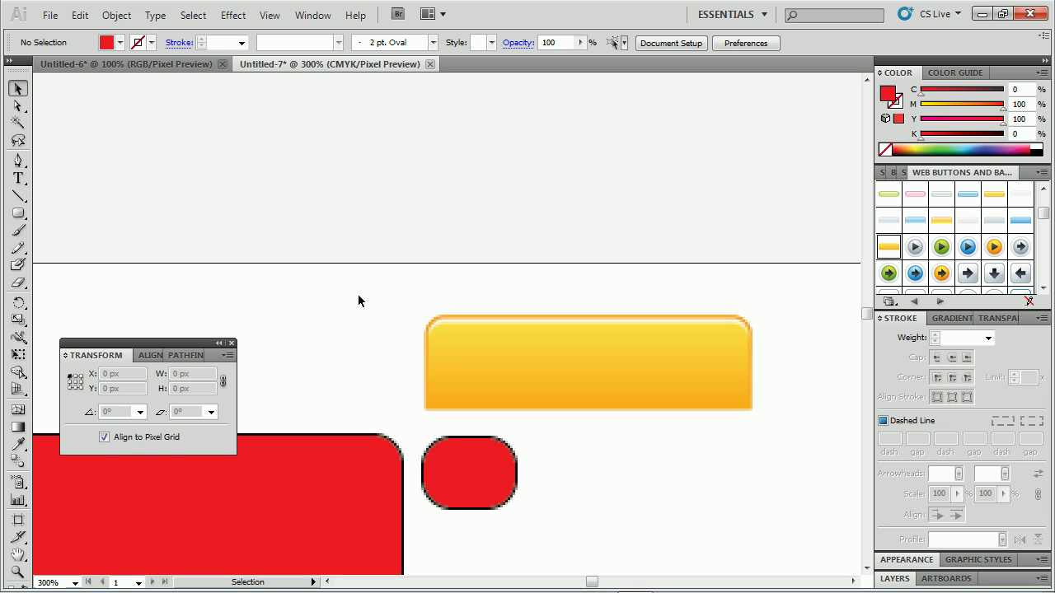
# Enable Align to Pixel Grid in the symbol options of Tab 2 - Orange
pyautogui.click(889, 249)
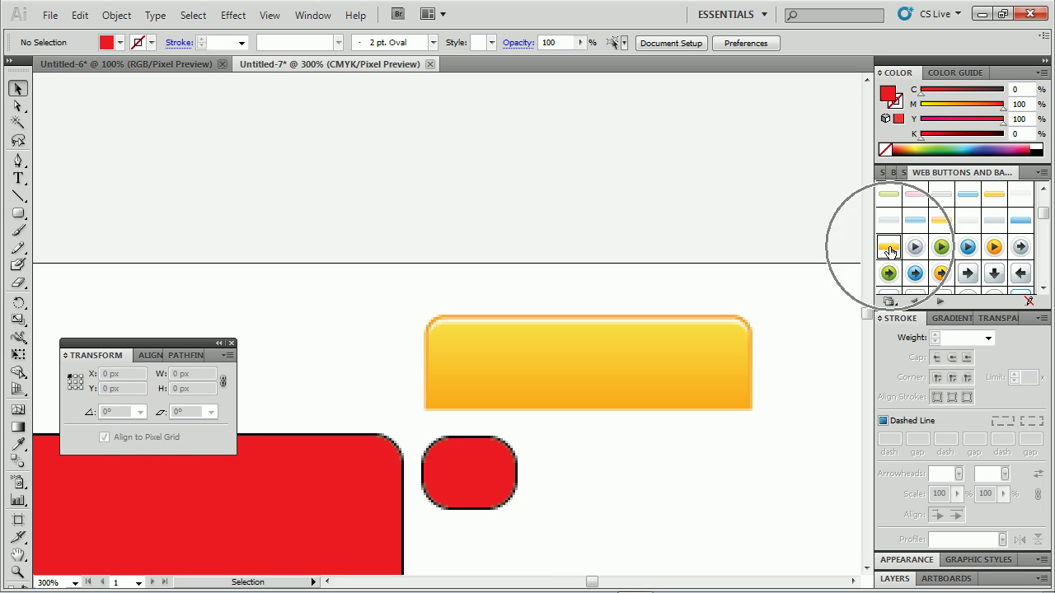
pyautogui.click(890, 249)
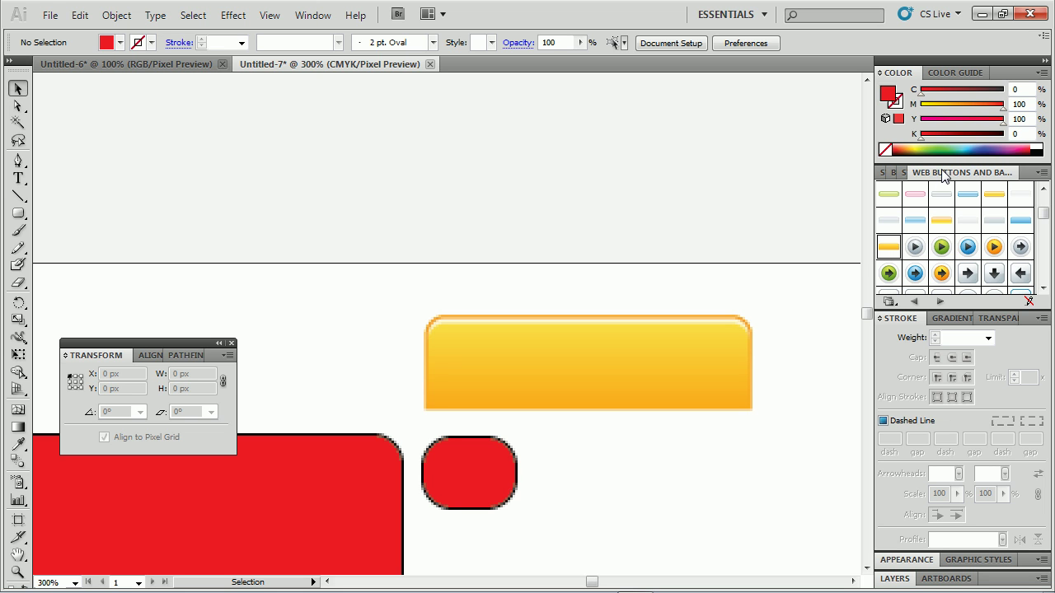
pyautogui.click(904, 173)
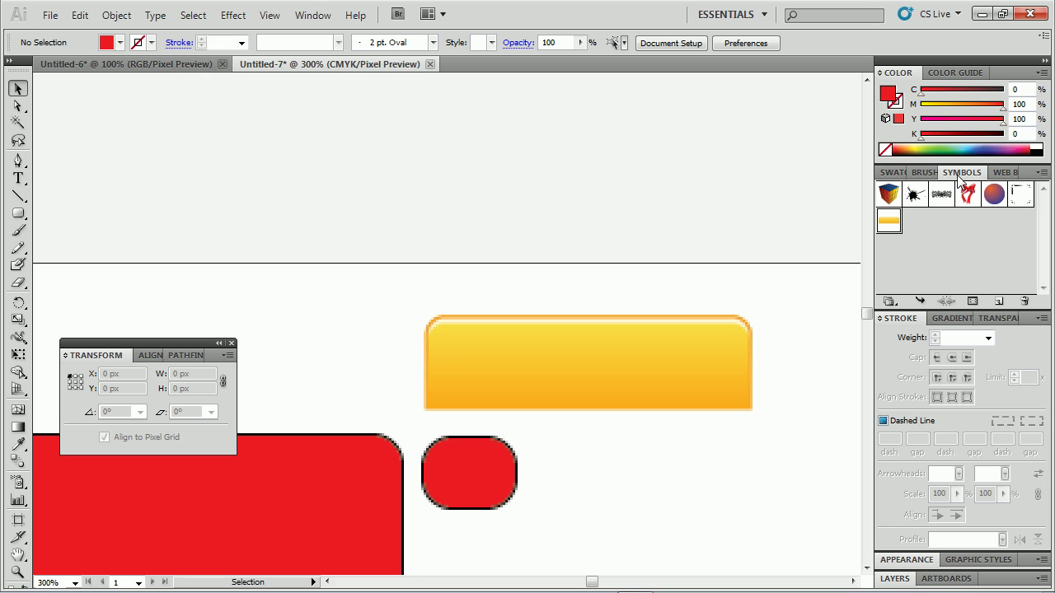
pyautogui.click(888, 224)
pyautogui.click(974, 303)
pyautogui.click(975, 302)
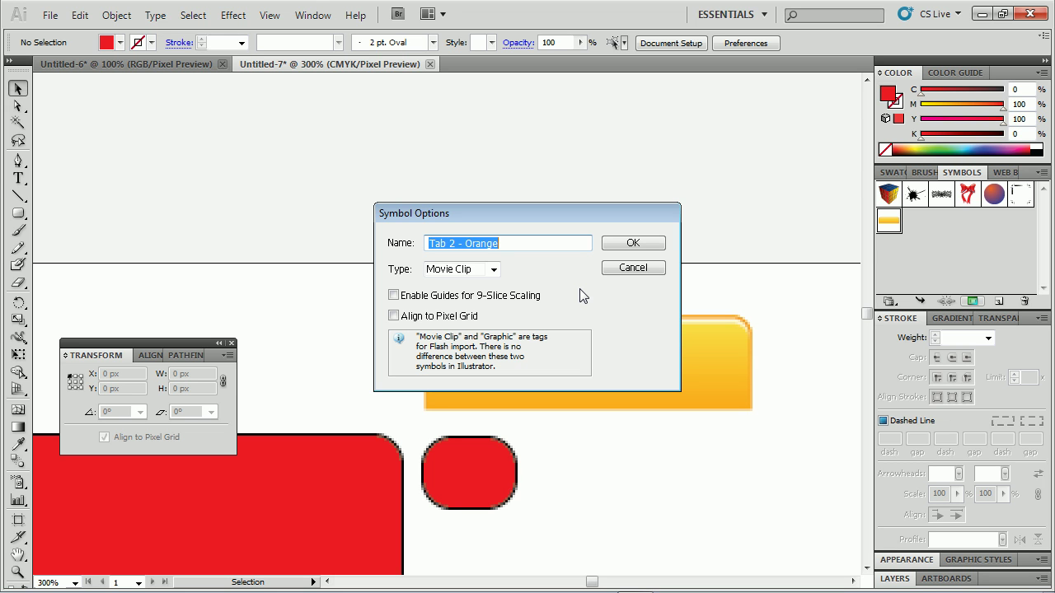
pyautogui.click(394, 318)
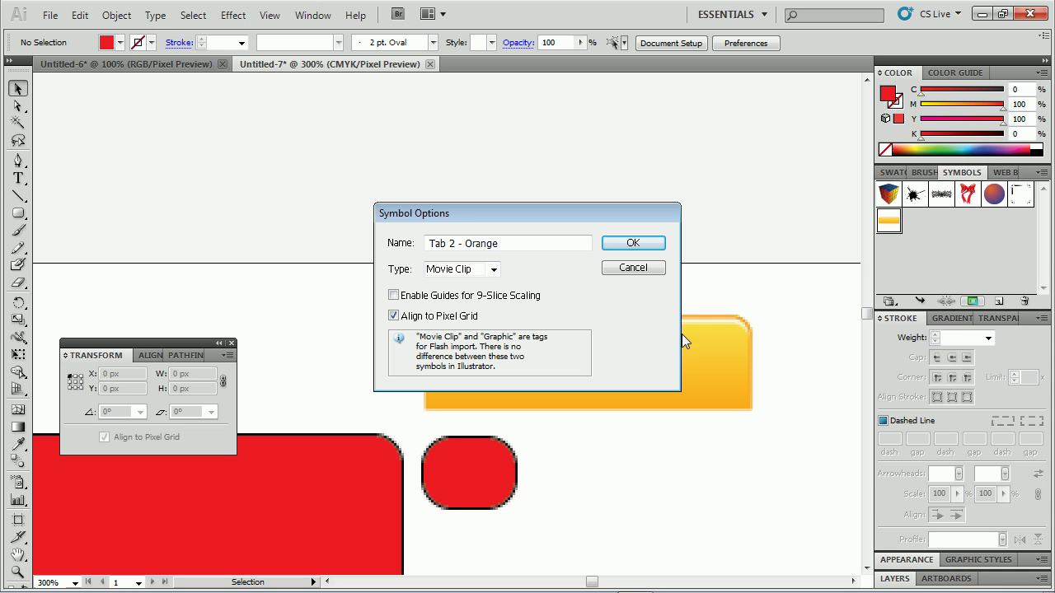
pyautogui.click(618, 243)
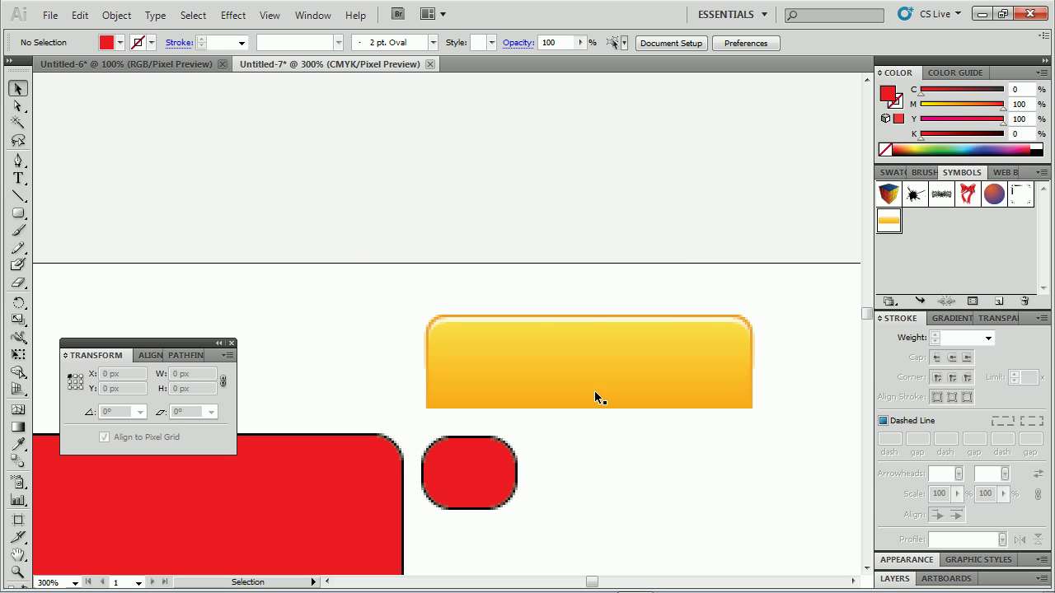
# Place a second Tab 2 - Orange instance above the large red rectangle and deselect it
pyautogui.moveTo(896, 221); pyautogui.dragTo(240, 280)
pyautogui.moveTo(335, 301); pyautogui.dragTo(335, 354)
pyautogui.click(406, 295)
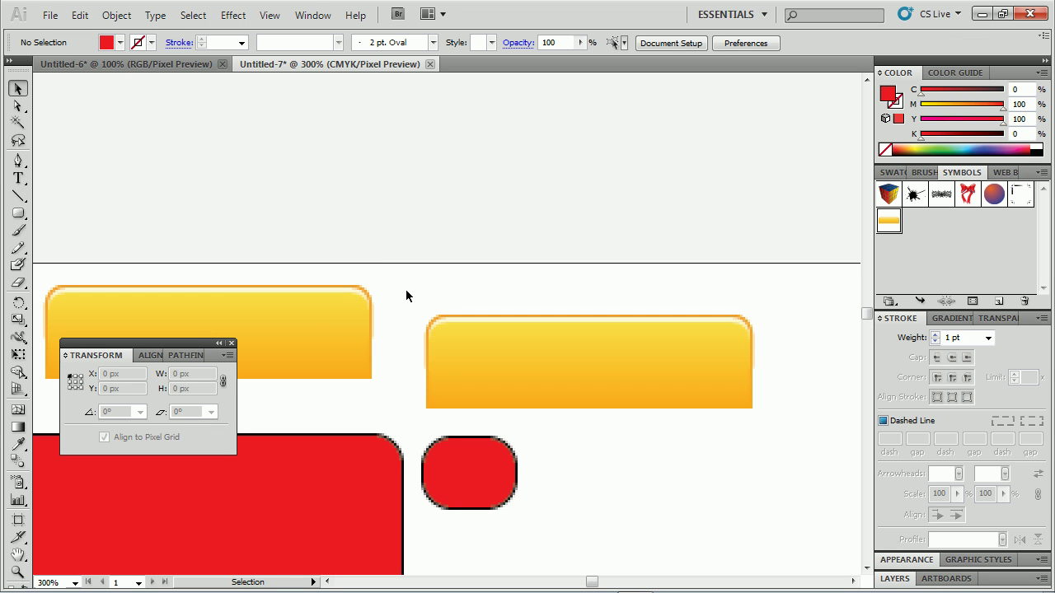